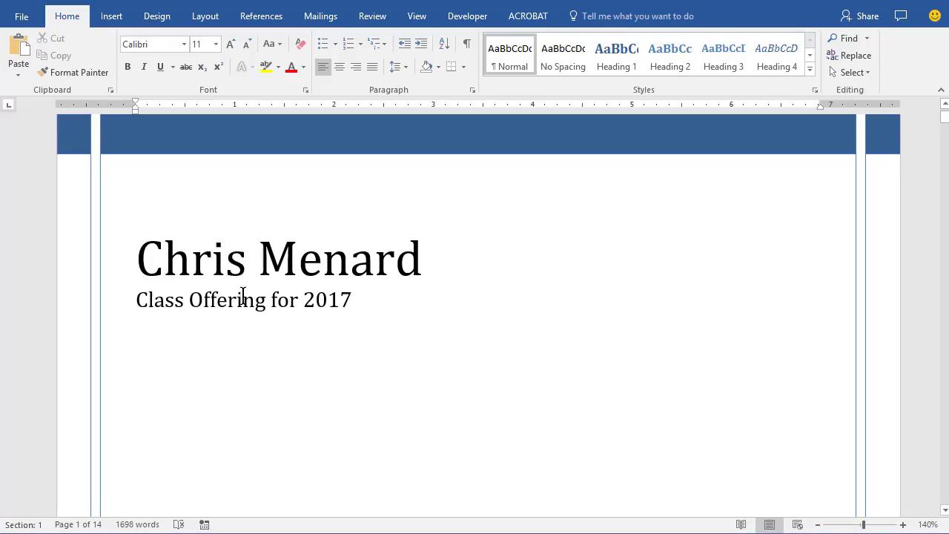
Check the heading styles of Microsoft Excel, Excel 2016 Essentials, Getting started and Modifying a worksheet
scroll(280, 284, "down", 4)
scroll(297, 305, "down", 8)
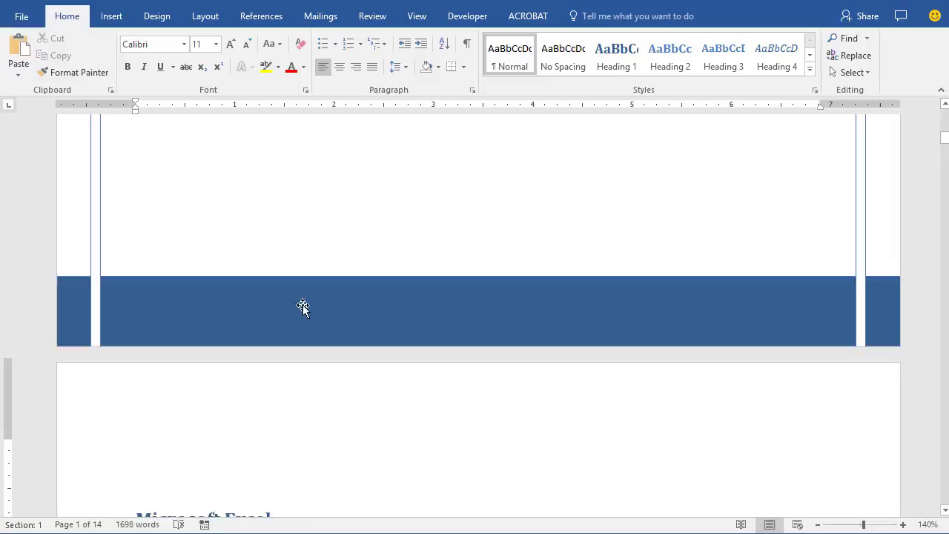
scroll(303, 307, "down", 4)
scroll(311, 306, "down", 1)
scroll(299, 294, "down", 1)
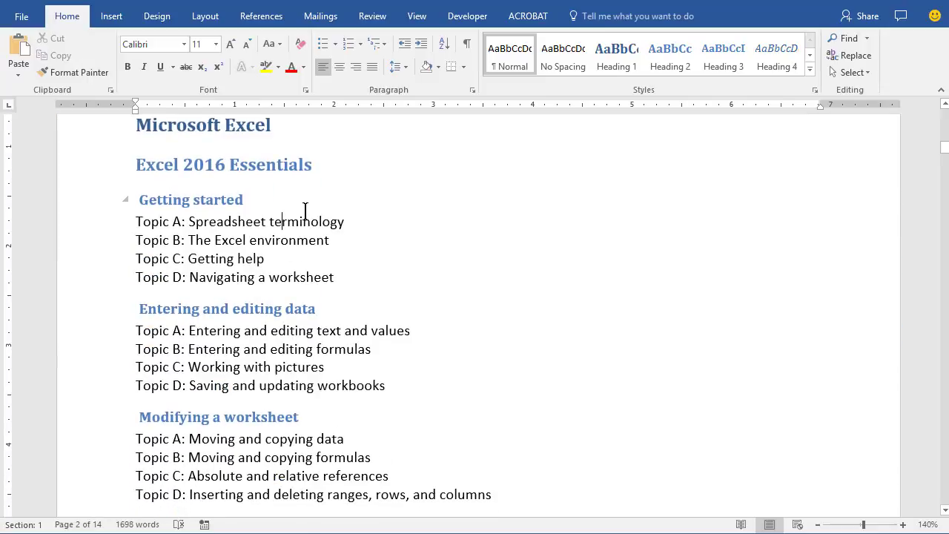
scroll(305, 211, "up", 1)
left_click(249, 169)
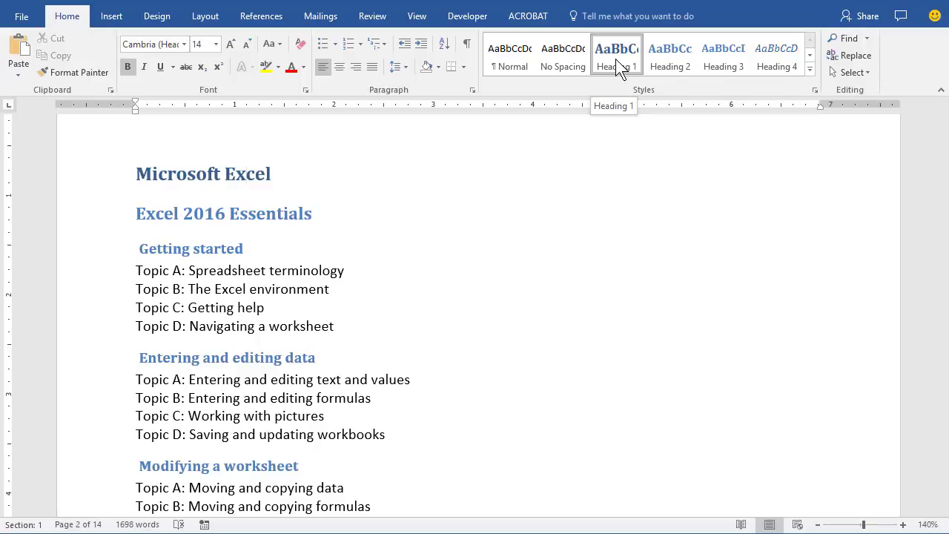
left_click(255, 213)
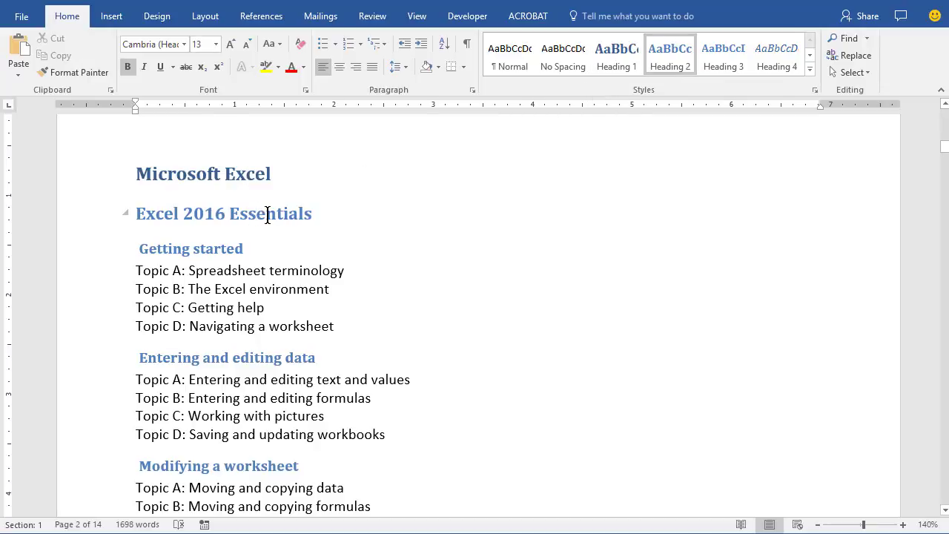
left_click(213, 249)
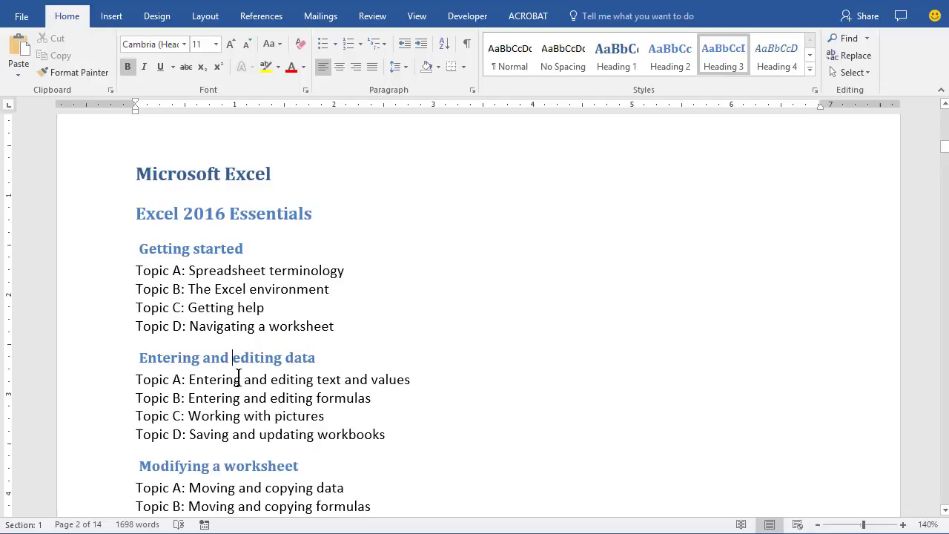
left_click(264, 465)
Check the Excel 2016 Intermediate heading style and scroll through the remaining pages
scroll(616, 290, "down", 3)
scroll(438, 349, "down", 3)
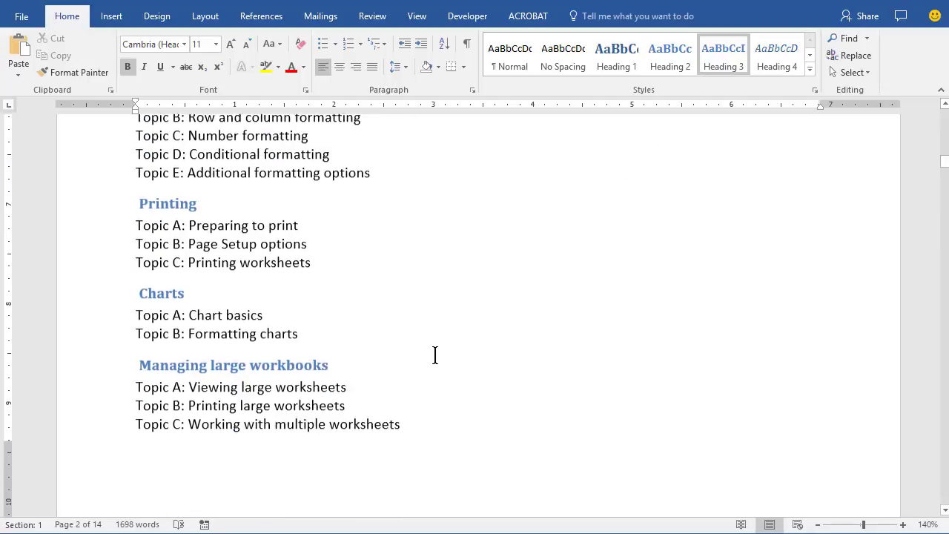
scroll(434, 354, "down", 3)
scroll(371, 338, "down", 1)
left_click(302, 277)
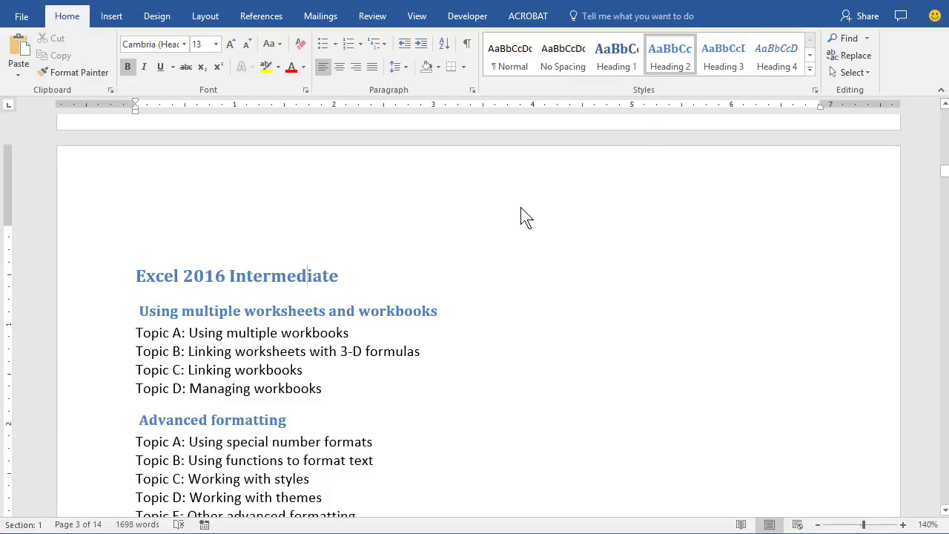
scroll(420, 254, "down", 1)
scroll(420, 254, "up", 3)
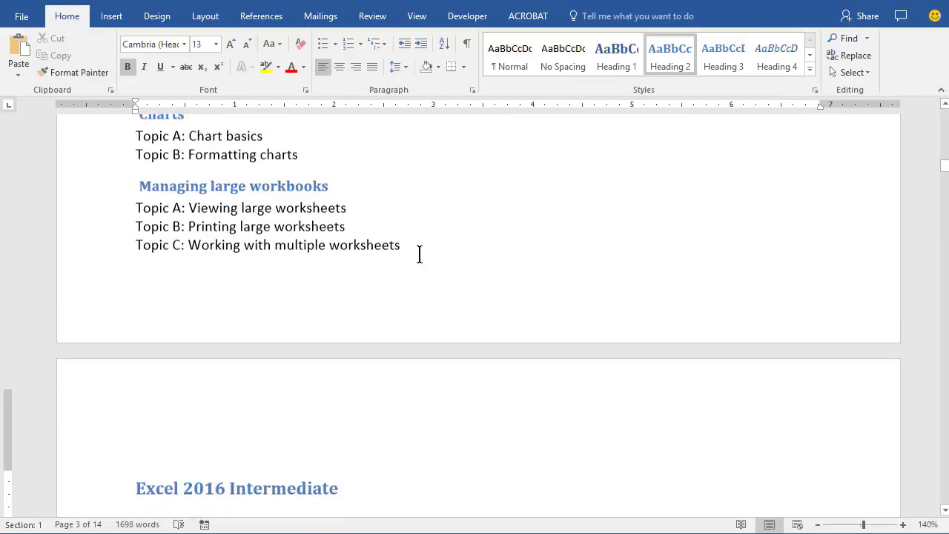
scroll(419, 254, "up", 3)
scroll(431, 274, "down", 3)
scroll(434, 286, "down", 8)
scroll(444, 289, "down", 7)
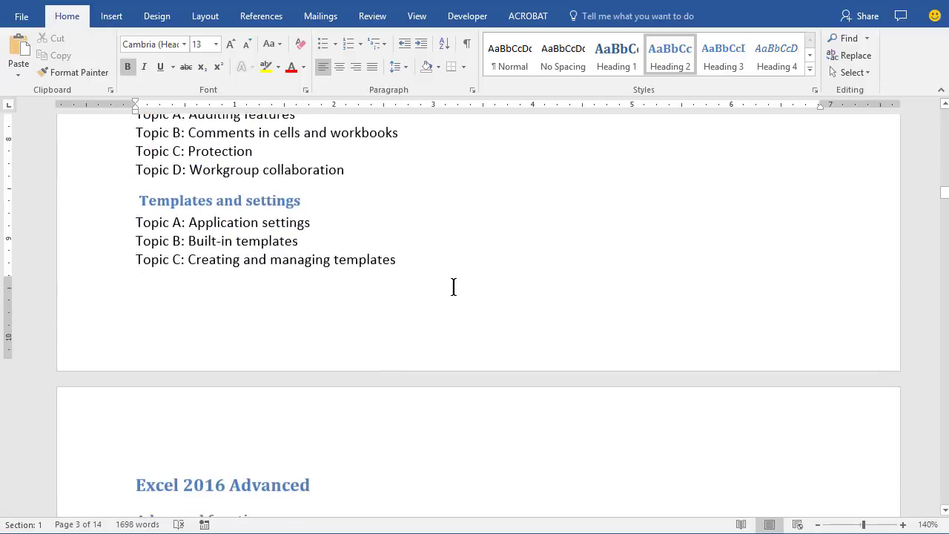
scroll(454, 288, "up", 4)
scroll(459, 290, "up", 8)
scroll(459, 289, "up", 8)
scroll(459, 289, "up", 8)
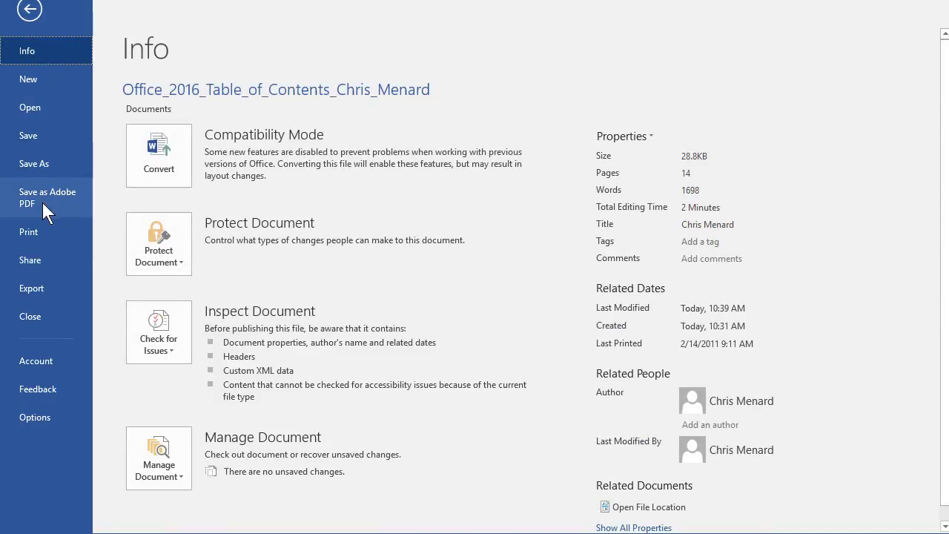
Save the document as an Adobe PDF in Documents, replacing the existing file
left_click(42, 203)
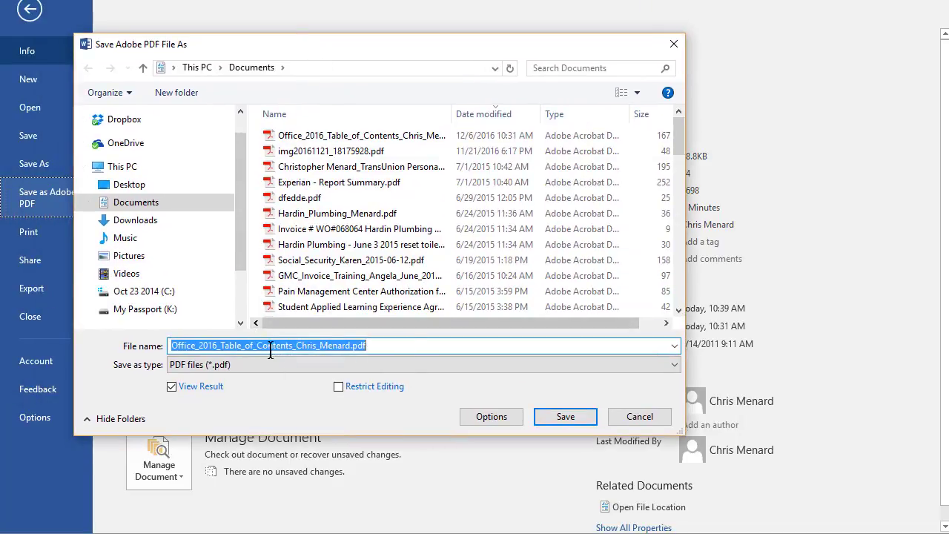
left_click(569, 420)
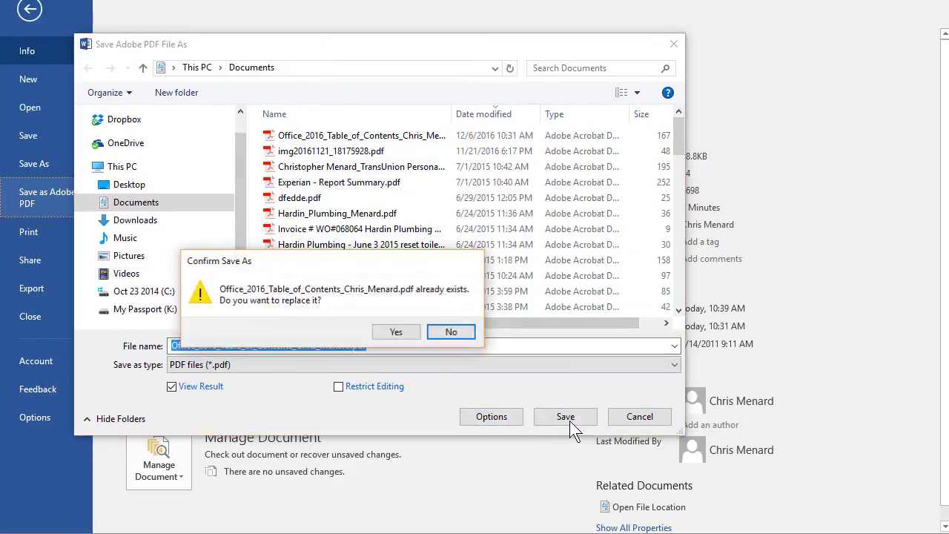
left_click(397, 332)
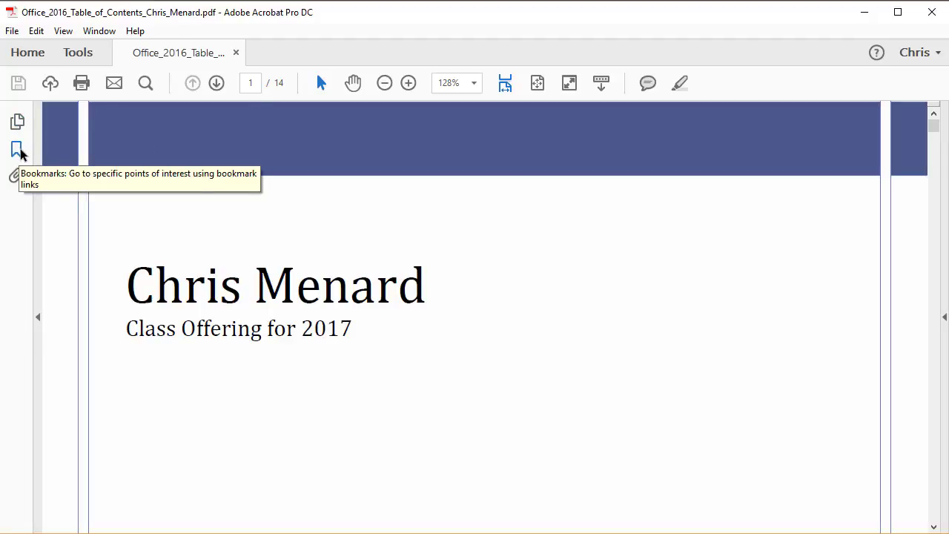
Show the Bookmarks panel and jump to the Excel 2016 Intermediate and Advanced sections
left_click(18, 151)
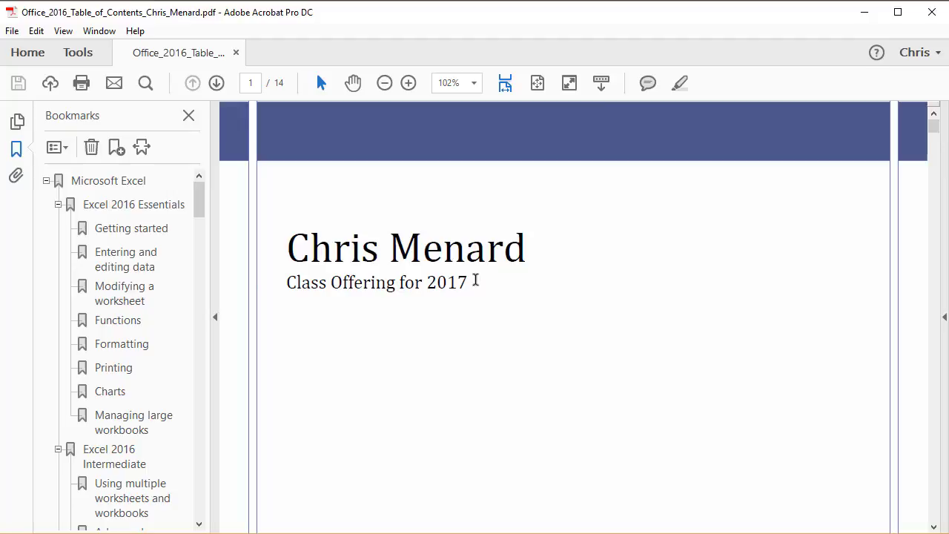
scroll(478, 279, "down", 5)
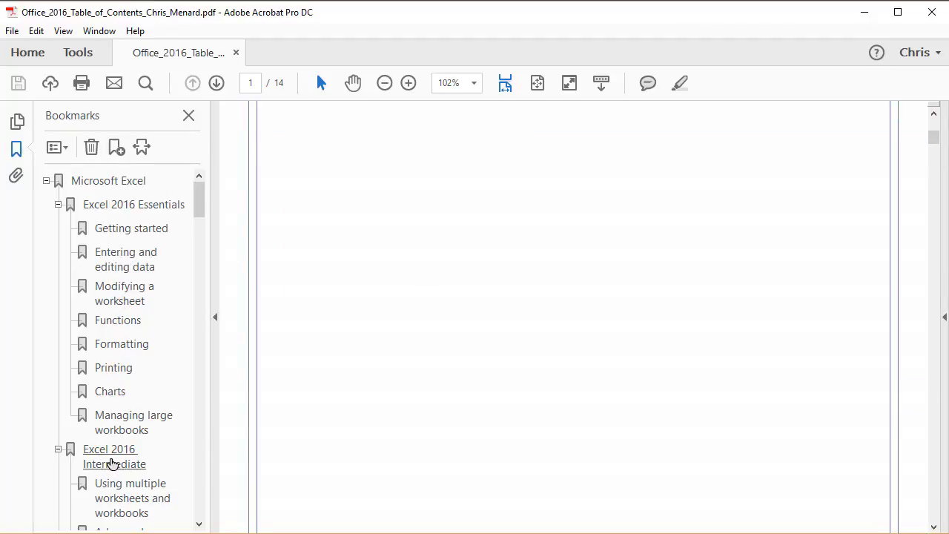
left_click(112, 463)
scroll(158, 339, "down", 6)
scroll(157, 343, "down", 2)
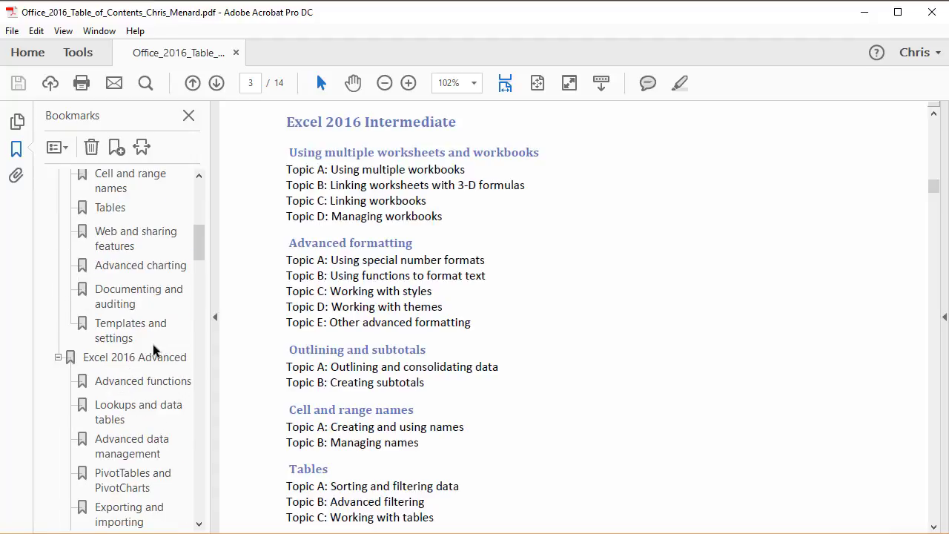
left_click(142, 371)
Jump to the Word 2016 Intermediate section via its bookmark
scroll(149, 363, "down", 6)
scroll(151, 358, "down", 2)
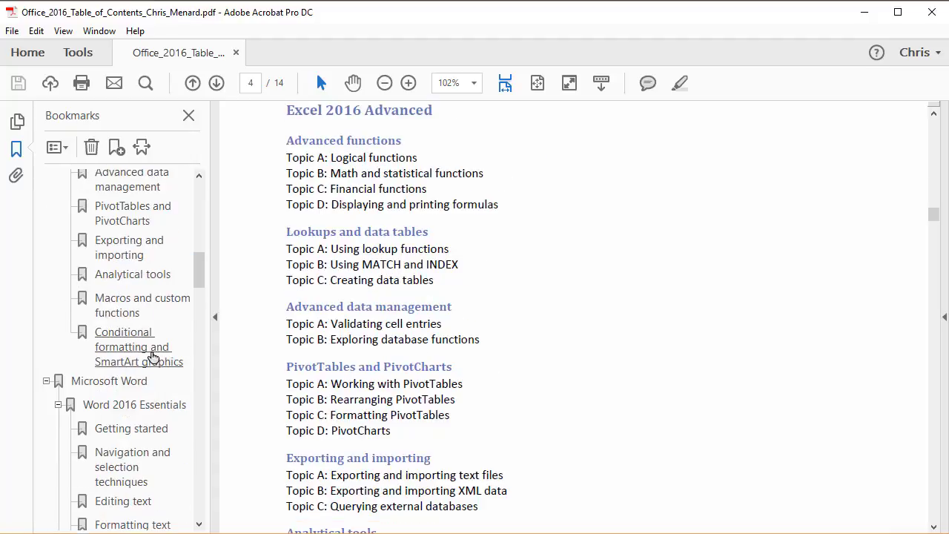
scroll(125, 382, "down", 3)
scroll(132, 338, "down", 6)
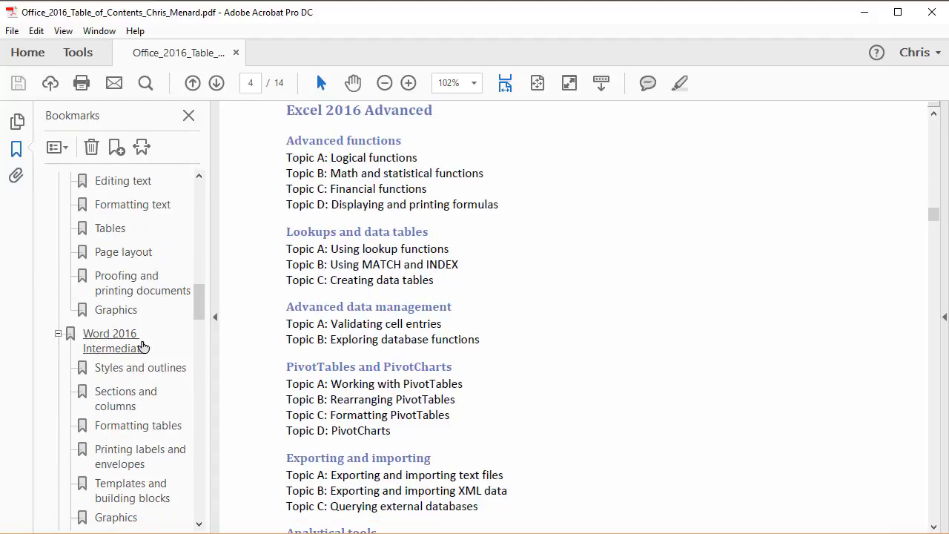
scroll(144, 346, "down", 2)
scroll(145, 348, "up", 2)
left_click(119, 342)
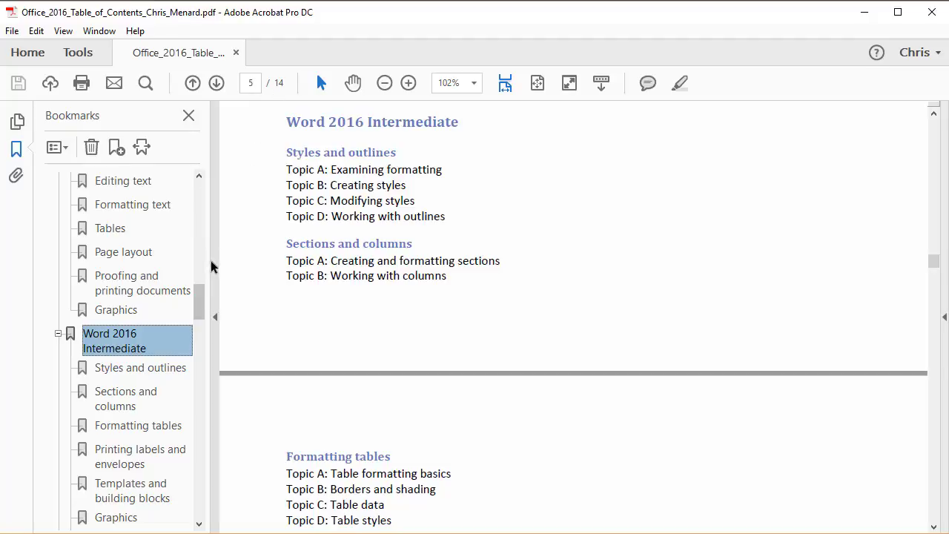
Hide the bookmarks pane, then reopen the navigation pane with the bookmarks list
left_click(214, 319)
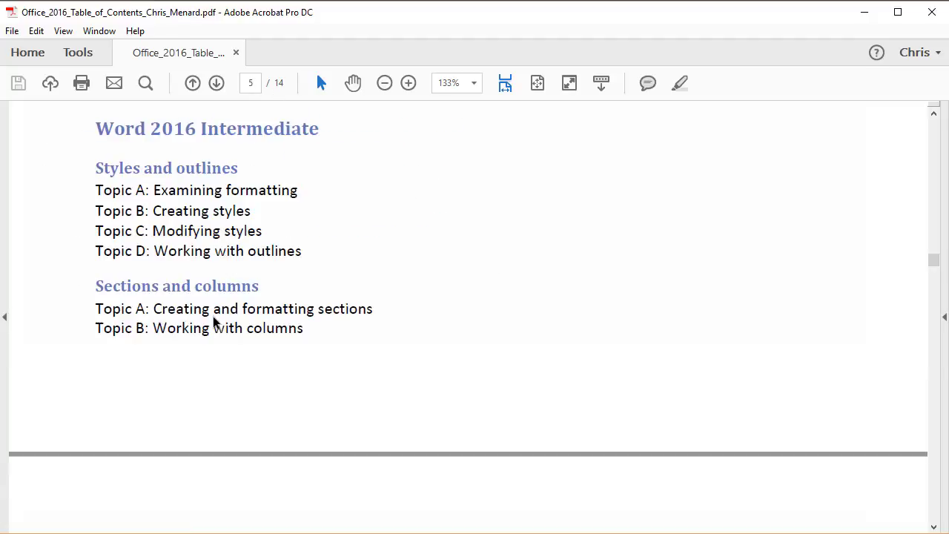
left_click(4, 319)
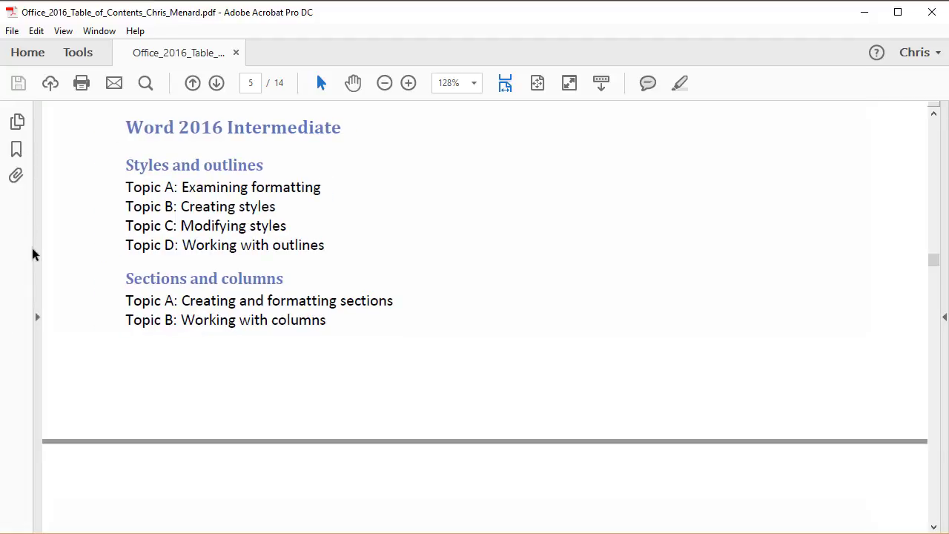
left_click(16, 149)
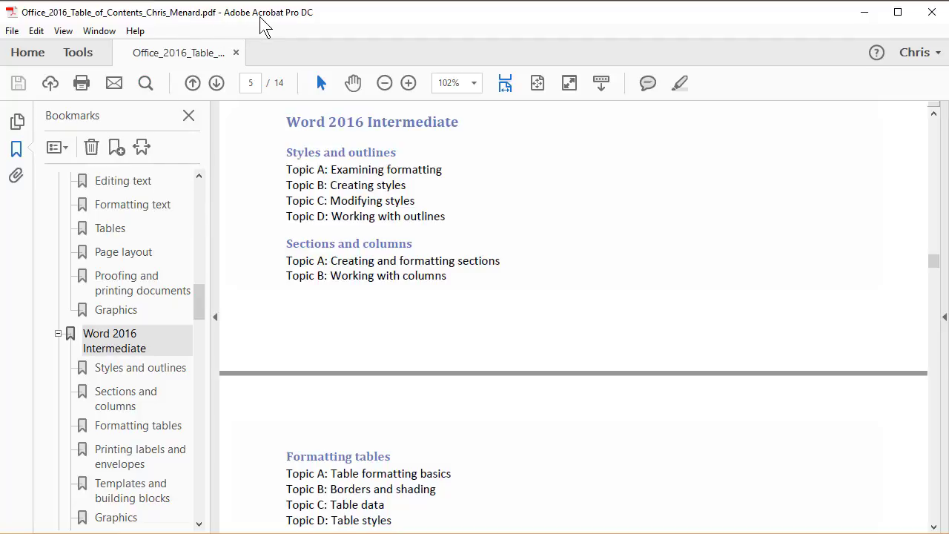
Set the PDF's initial view to Bookmarks Panel and Page, save it, and close Acrobat Pro
left_click(15, 35)
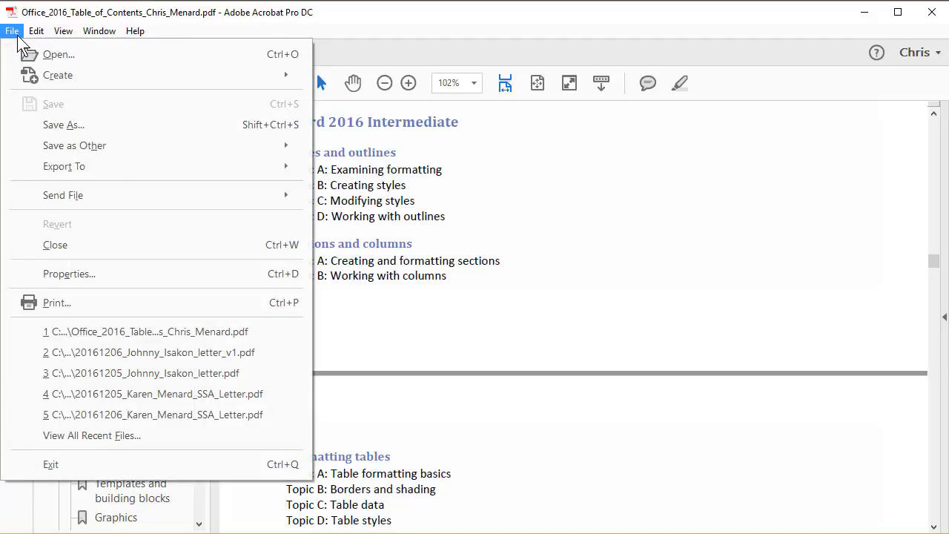
left_click(83, 279)
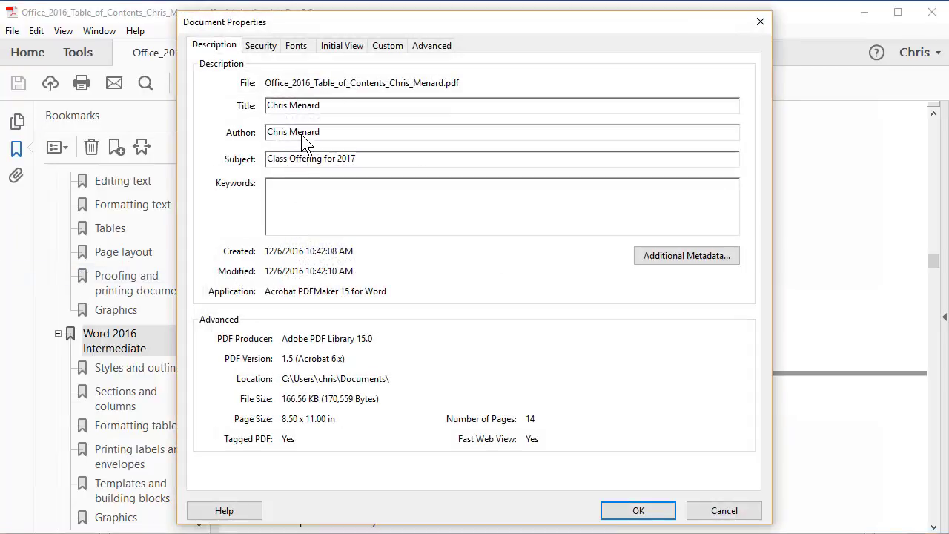
left_click(342, 47)
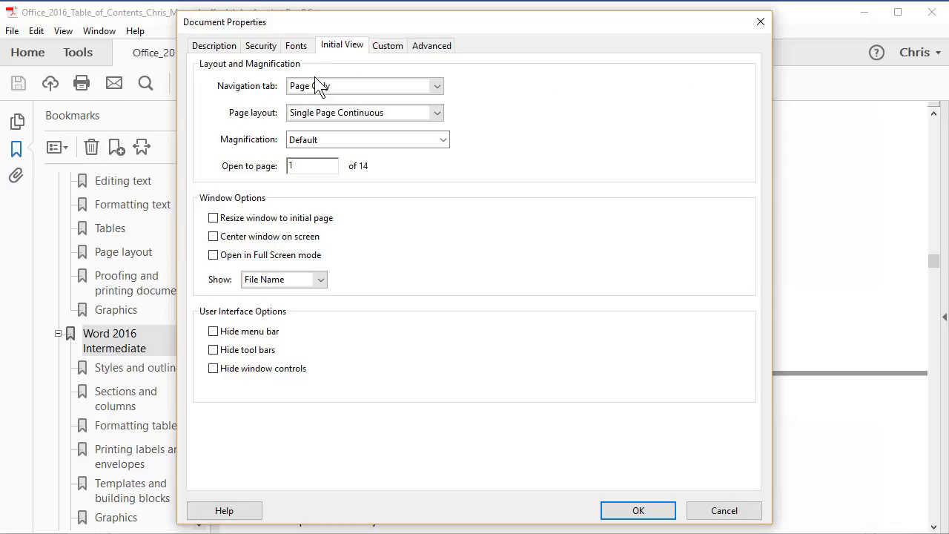
left_click(440, 88)
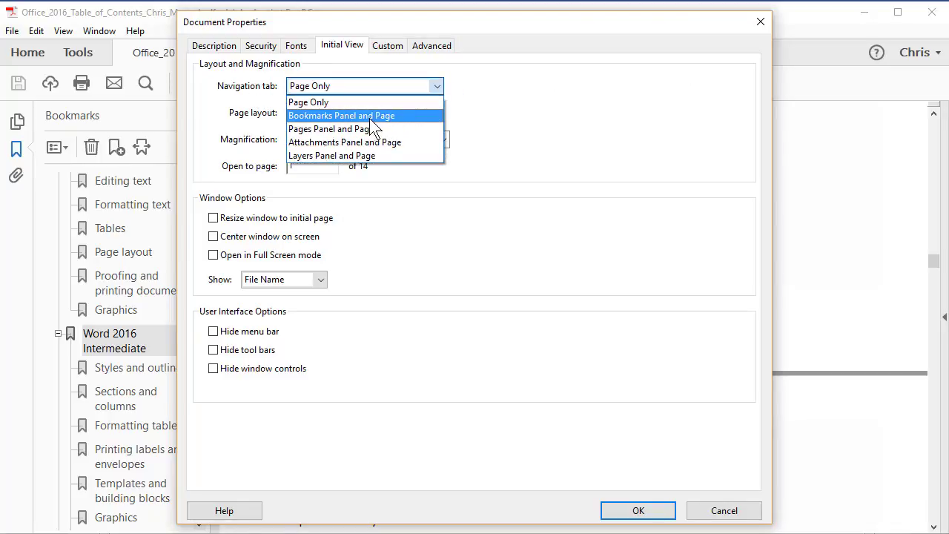
left_click(339, 119)
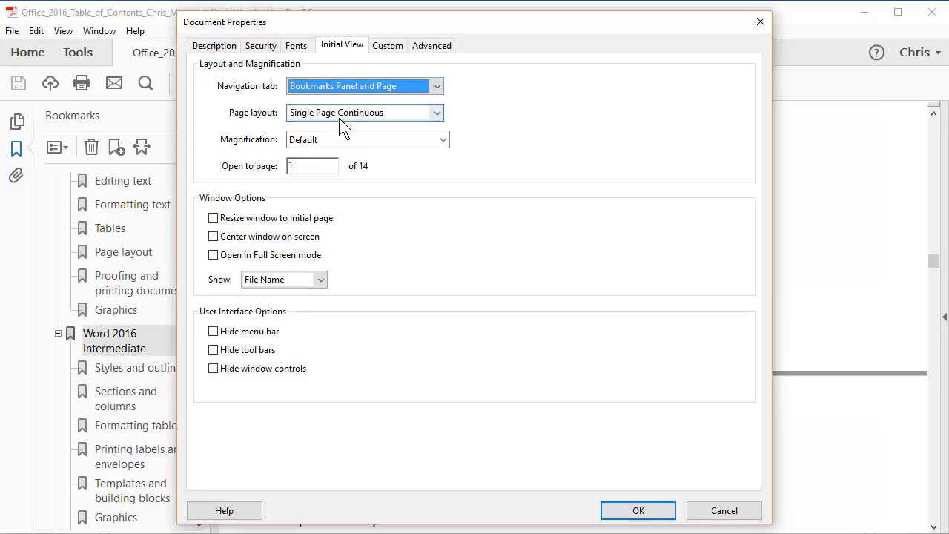
left_click(632, 510)
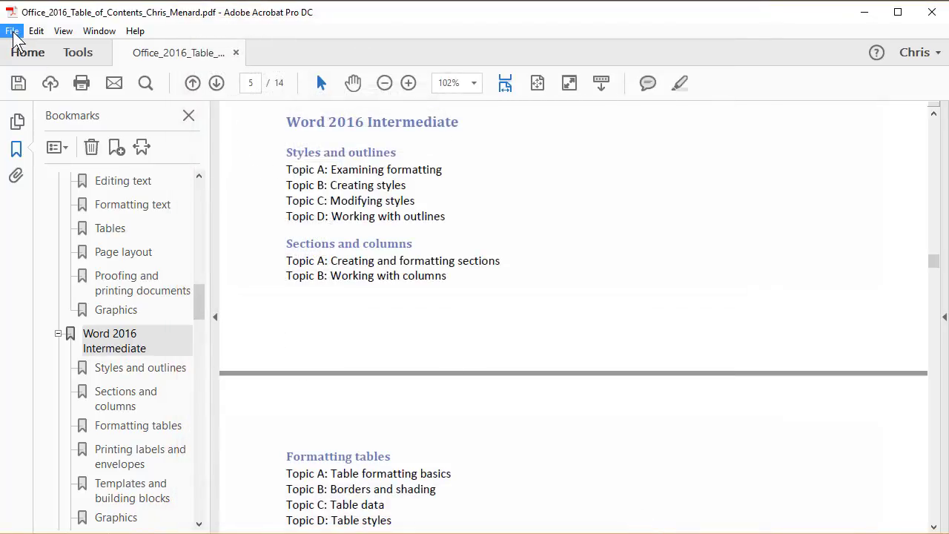
left_click(18, 84)
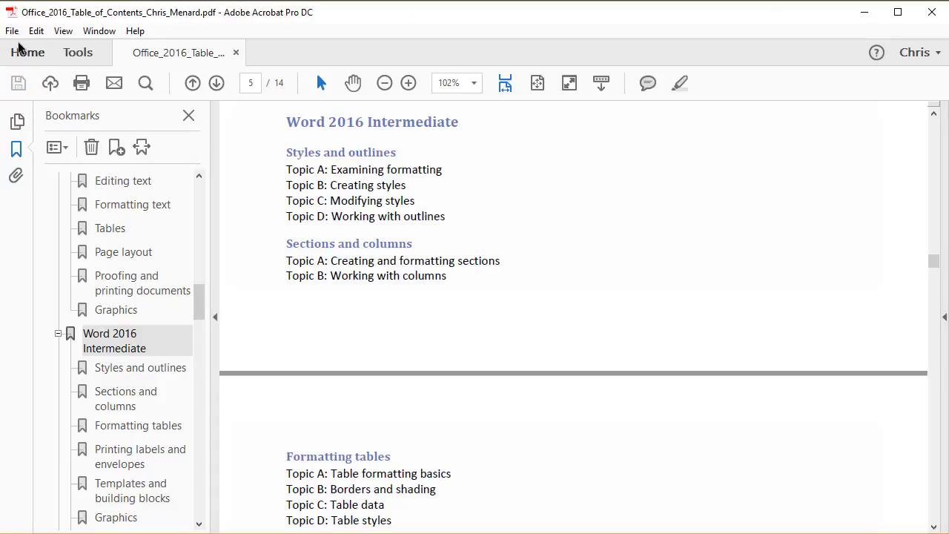
left_click(932, 16)
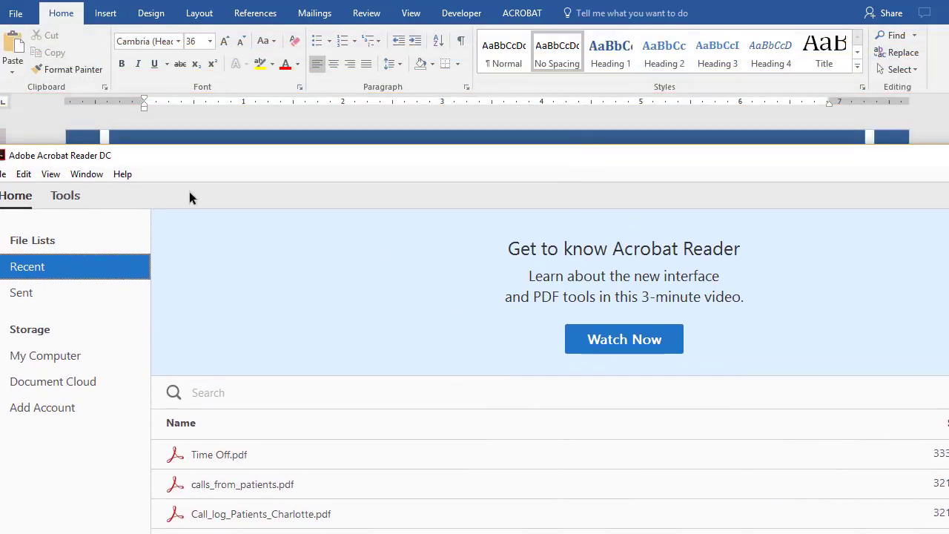
Open the Office 2016 table of contents PDF in Reader and reposition and widen the window
left_click(4, 175)
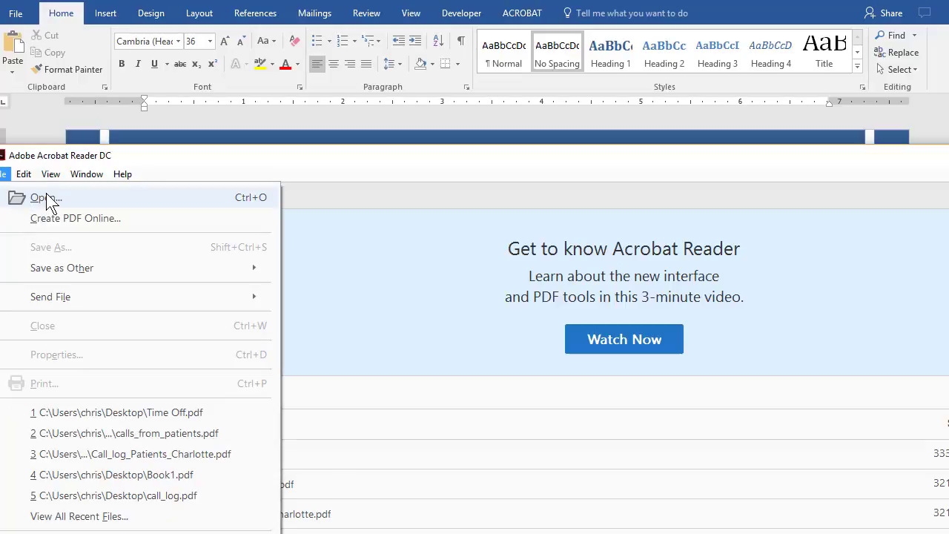
left_click(17, 198)
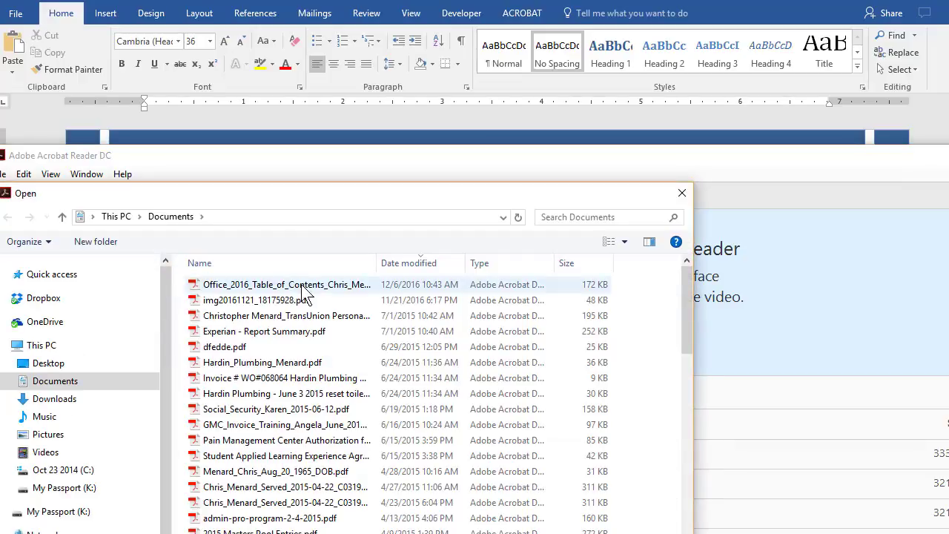
double_click(304, 288)
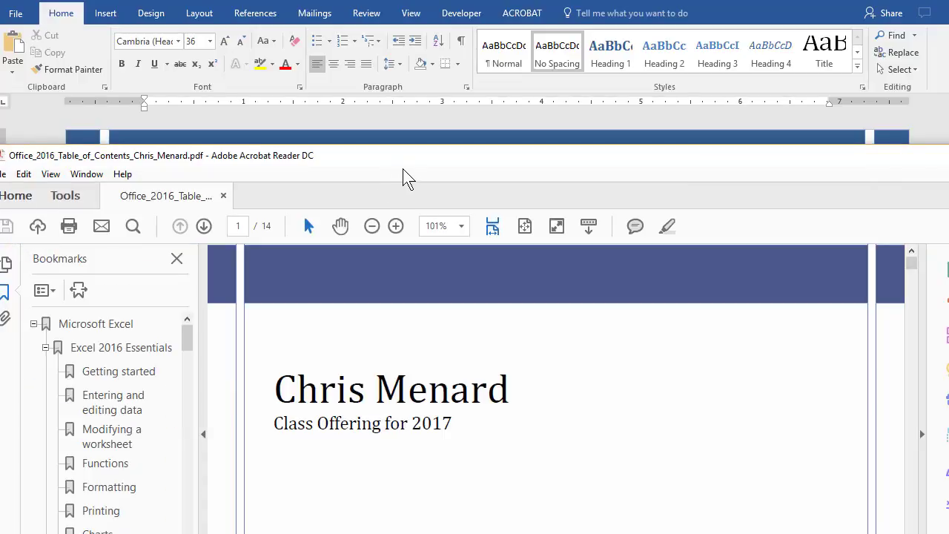
mouse_move(418, 159)
left_mouse_down()
mouse_move(427, 22)
mouse_move(290, 16)
left_mouse_up()
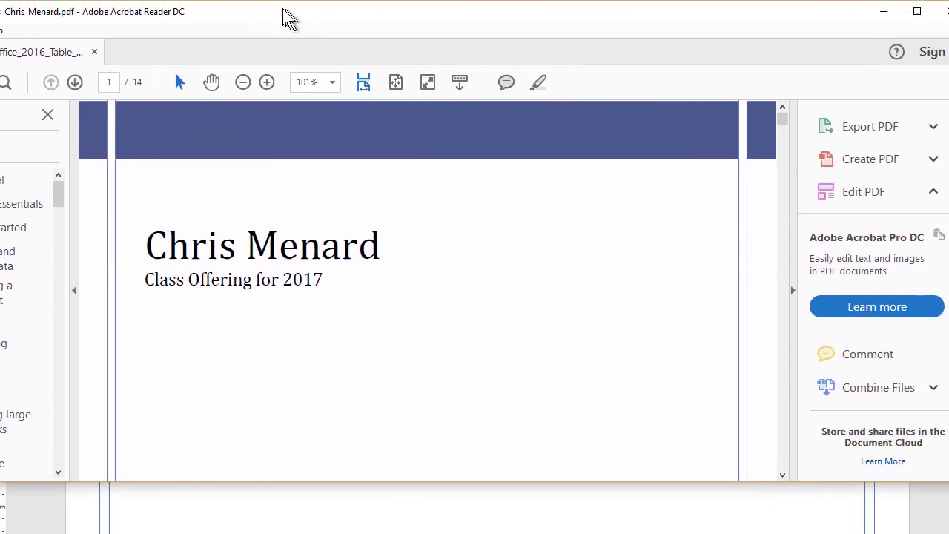
left_click_drag(752, 164, 741, 163)
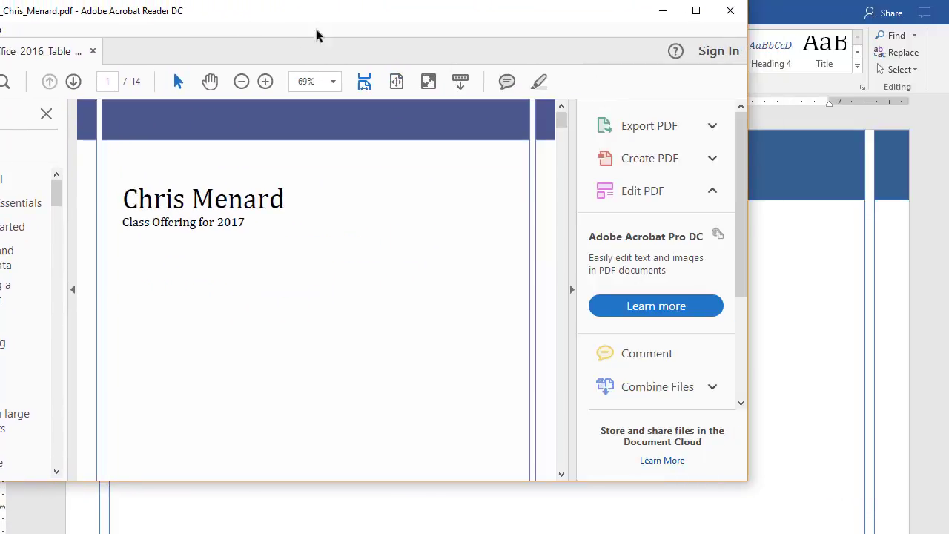
left_click_drag(378, 30, 432, 25)
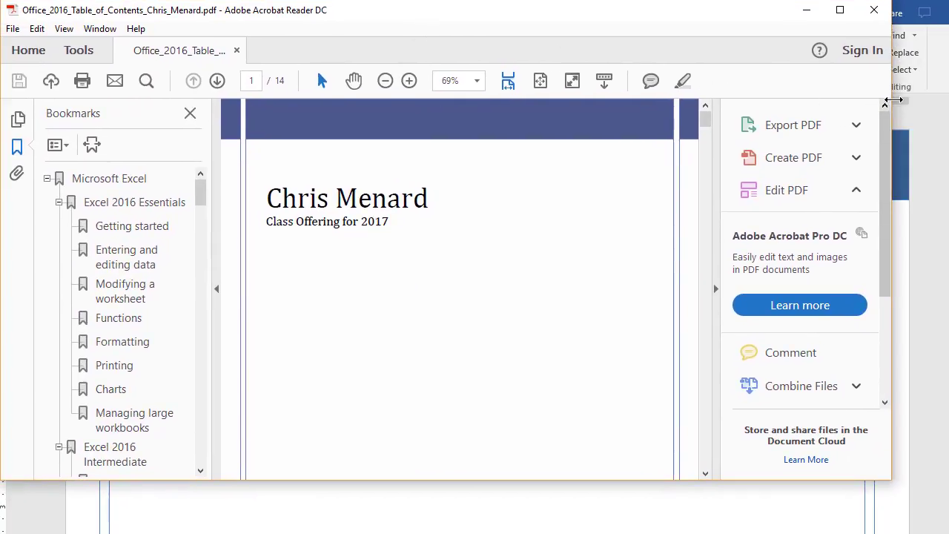
left_click_drag(891, 119, 948, 122)
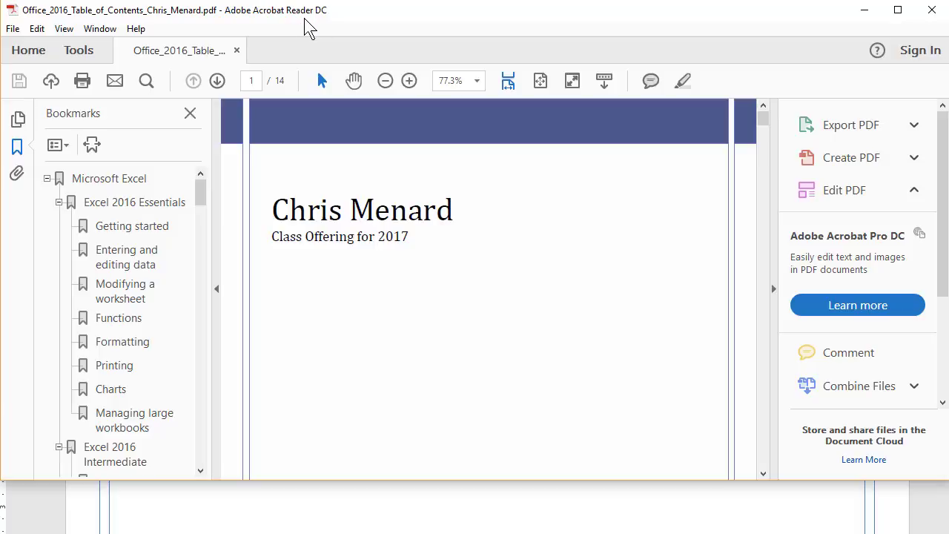
Collapse the Tools side pane to widen the page, then switch back to Word
left_click(773, 289)
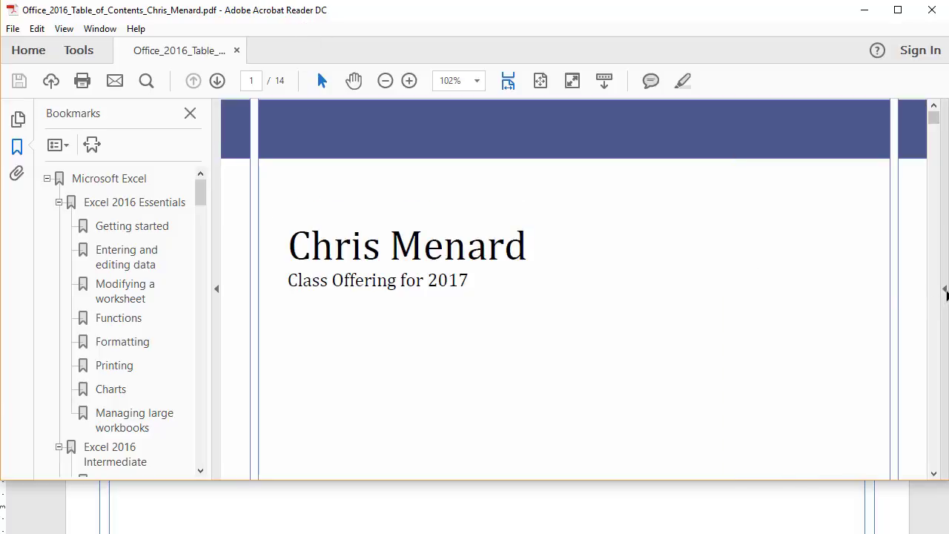
left_click(944, 291)
left_click(775, 290)
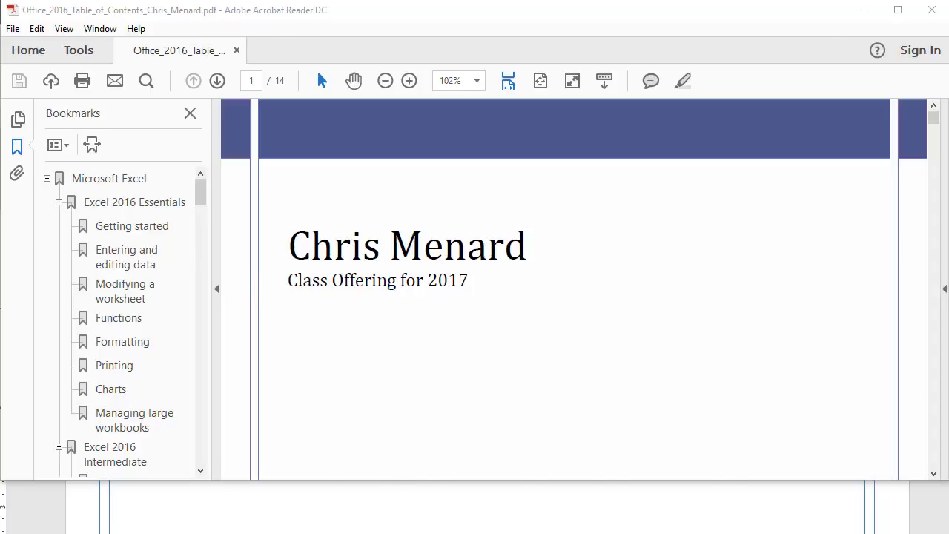
key("alt+Tab")
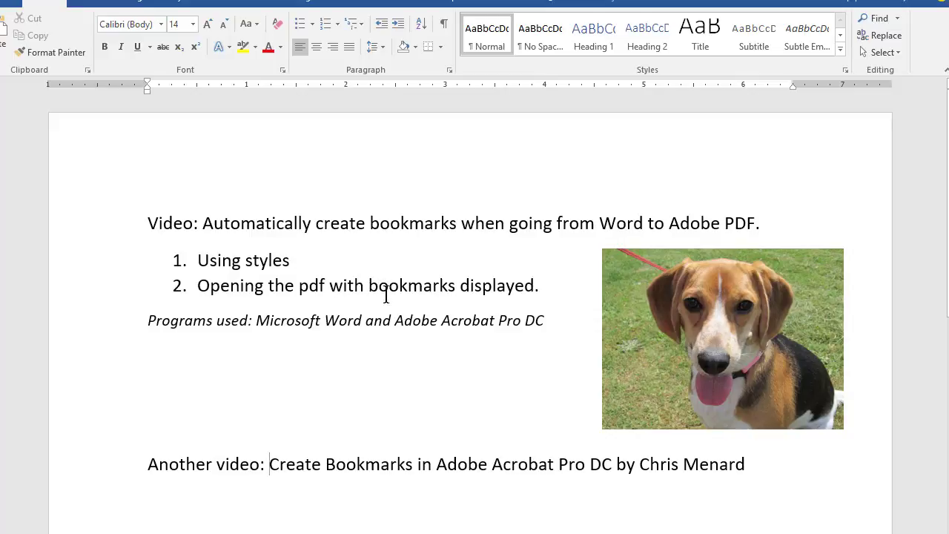
scroll(364, 348, "down", 3)
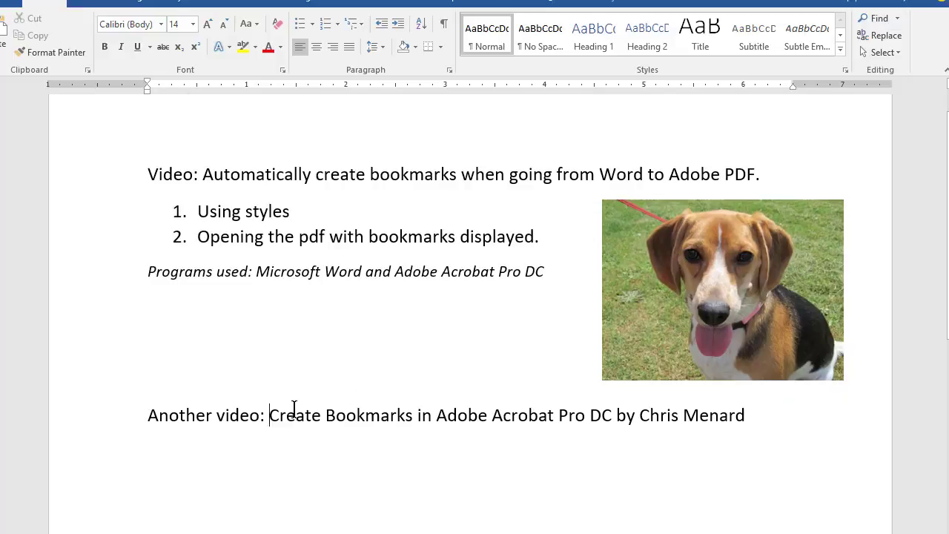